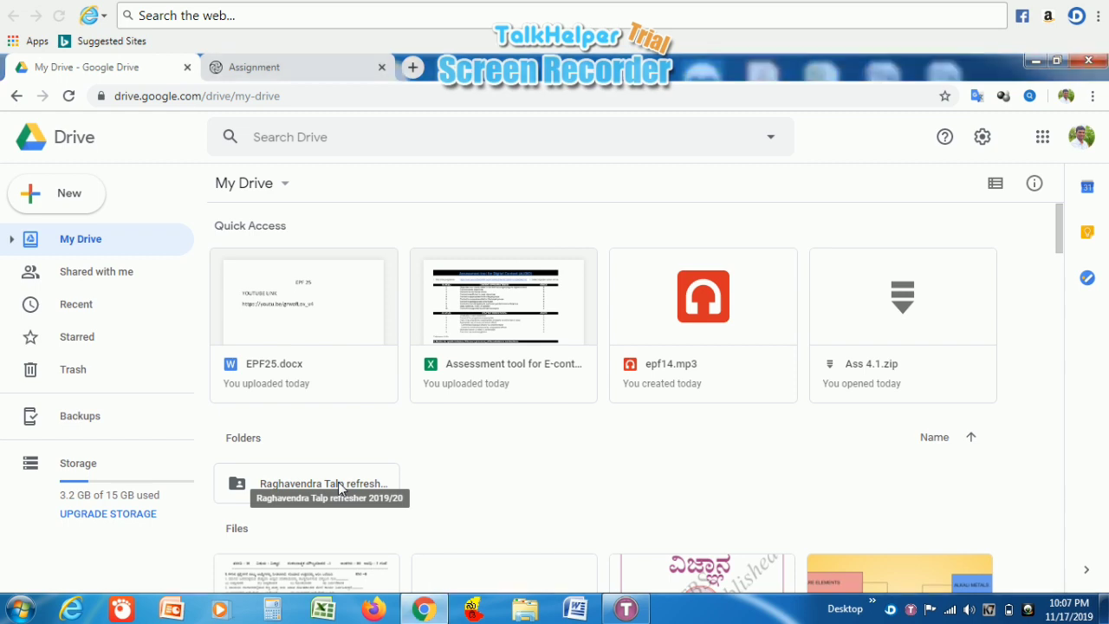
# - Check the 02EPF1 folder inside 'refresher 2019/20', then turn on its link sharing
pyautogui.doubleClick(338, 482)
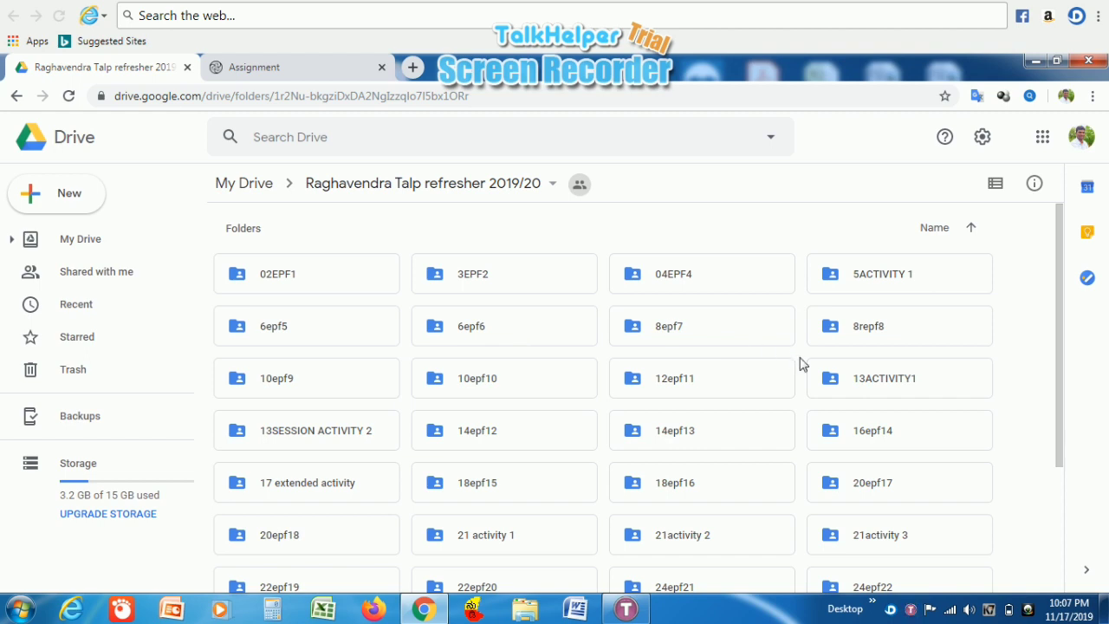
pyautogui.doubleClick(322, 286)
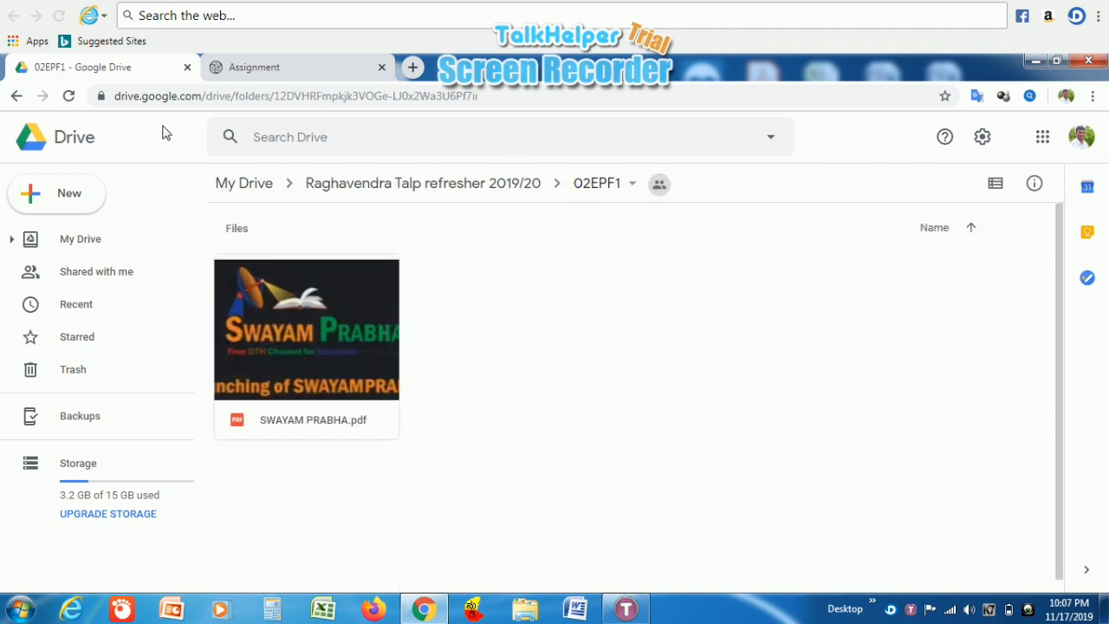
pyautogui.click(18, 96)
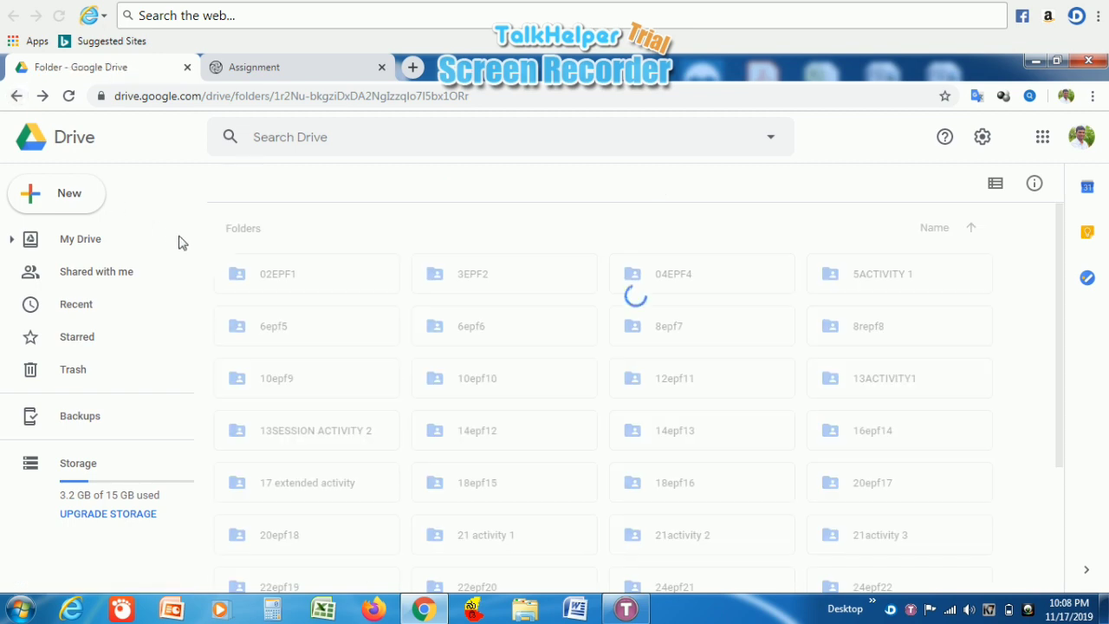
pyautogui.rightClick(271, 279)
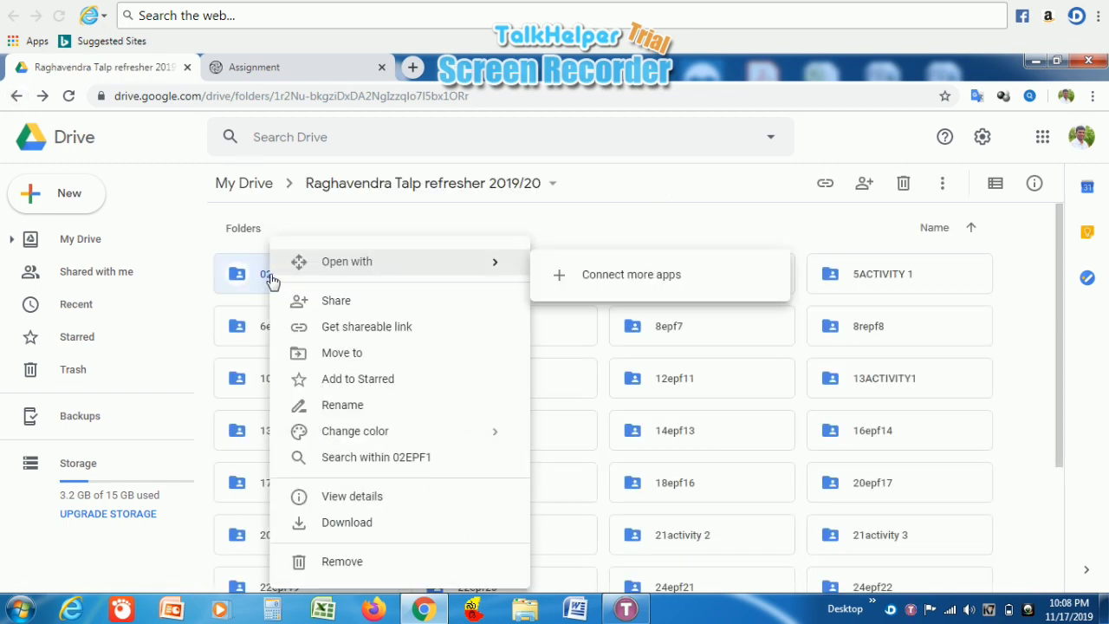
pyautogui.click(363, 329)
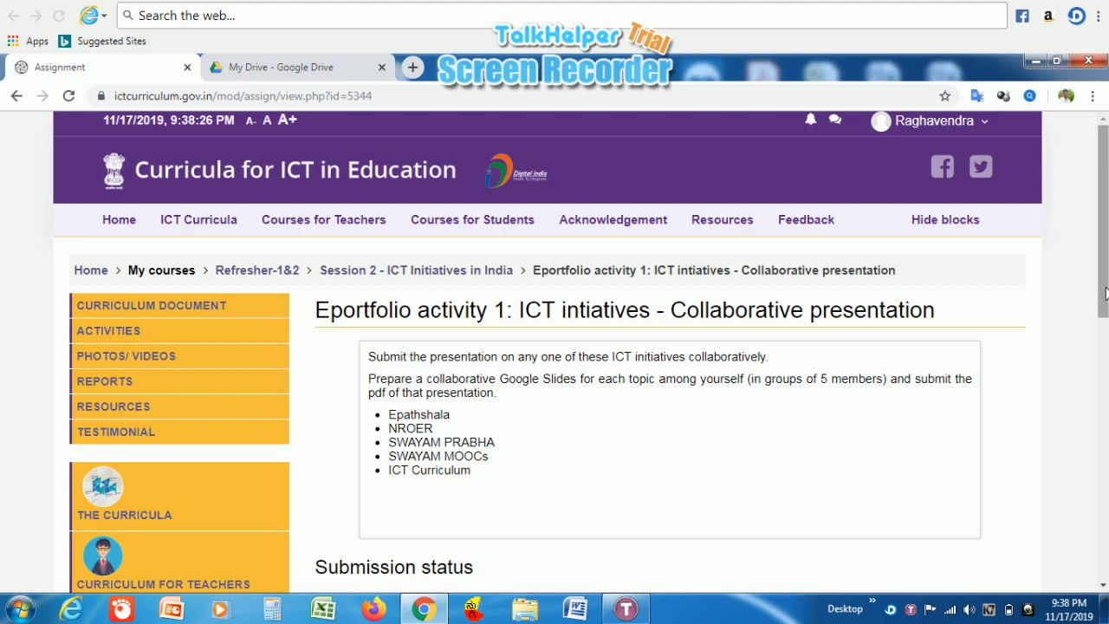
# - Add a submission to Eportfolio activity 1 and bring up the Create link dialog for its online text
pyautogui.moveTo(1105, 293); pyautogui.dragTo(1106, 414)
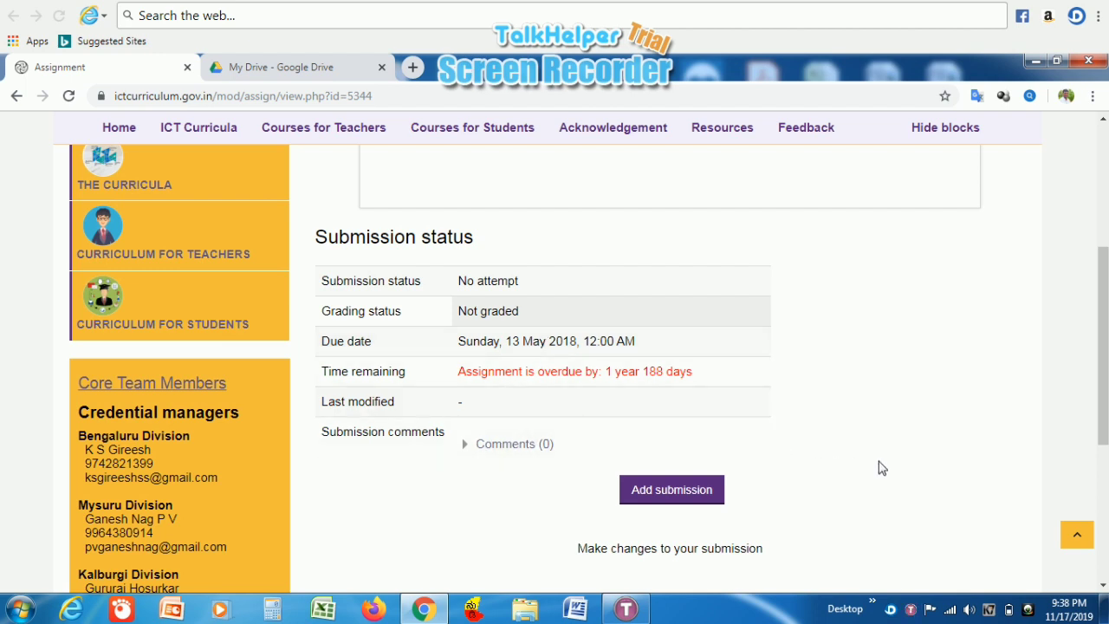
pyautogui.click(692, 496)
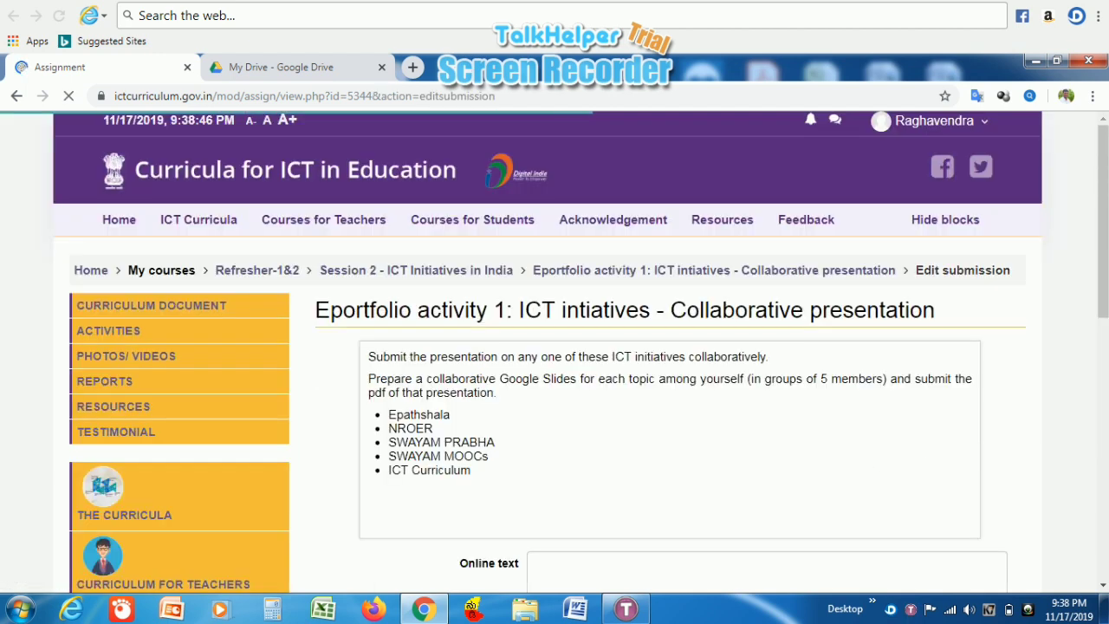
pyautogui.moveTo(1103, 299); pyautogui.dragTo(1104, 410)
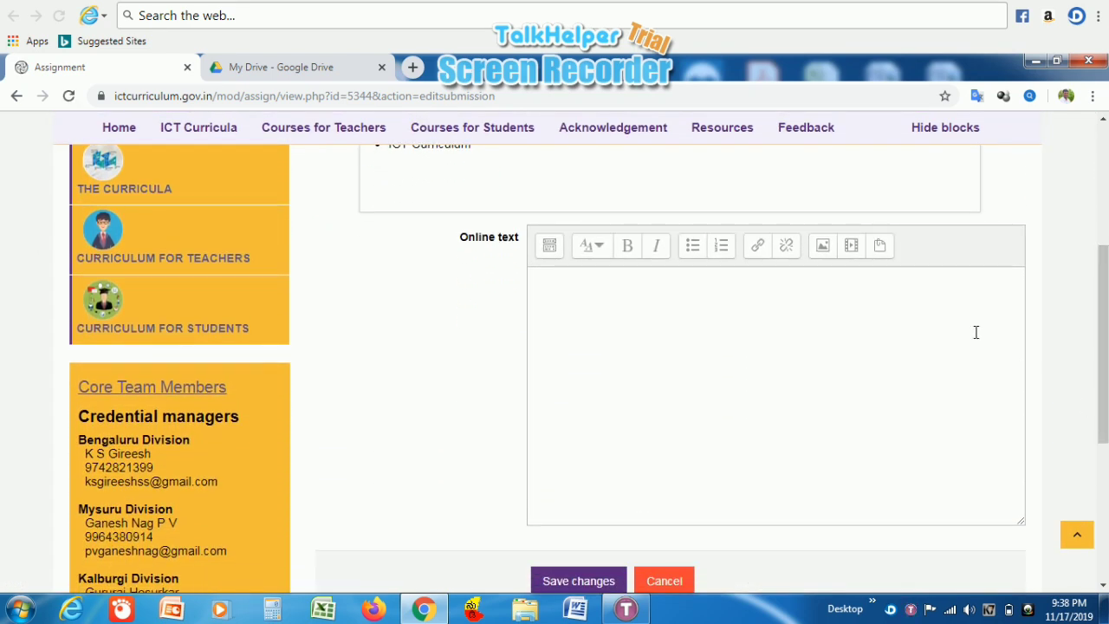
pyautogui.click(758, 249)
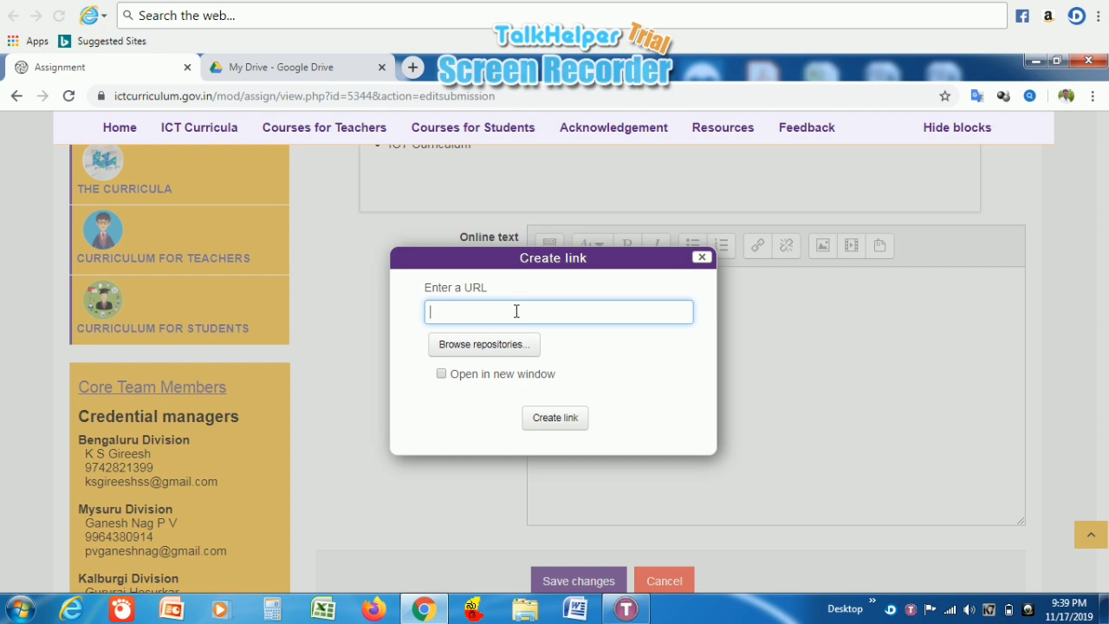
# - Copy the 02EPF1 folder's shareable link from 'refresher 2019/20' in Drive and return to the assignment tab
pyautogui.click(330, 78)
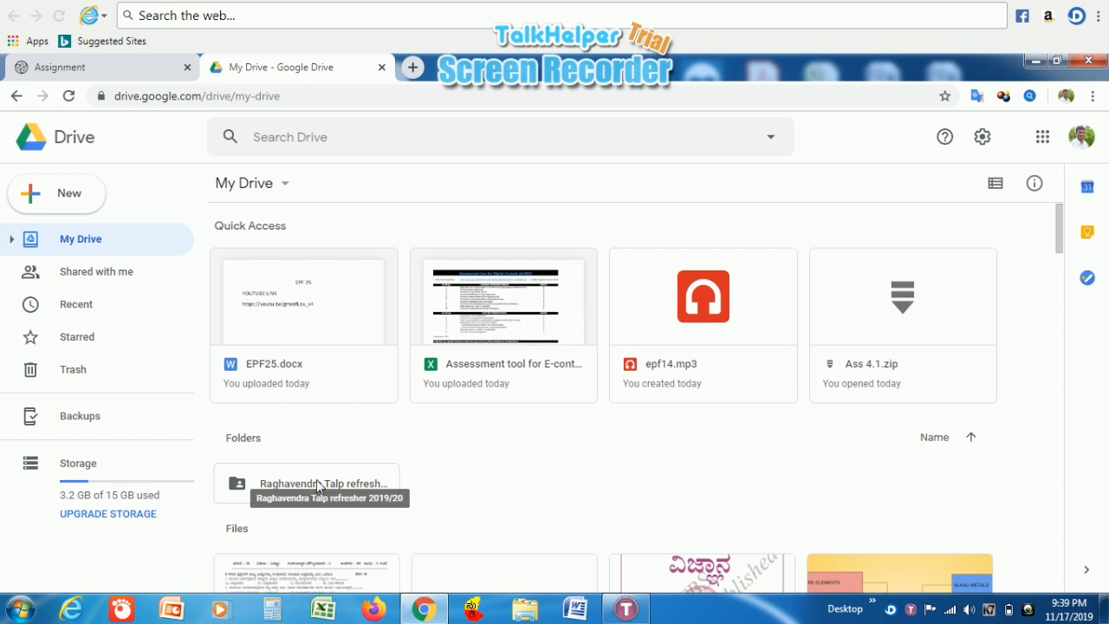
pyautogui.doubleClick(317, 484)
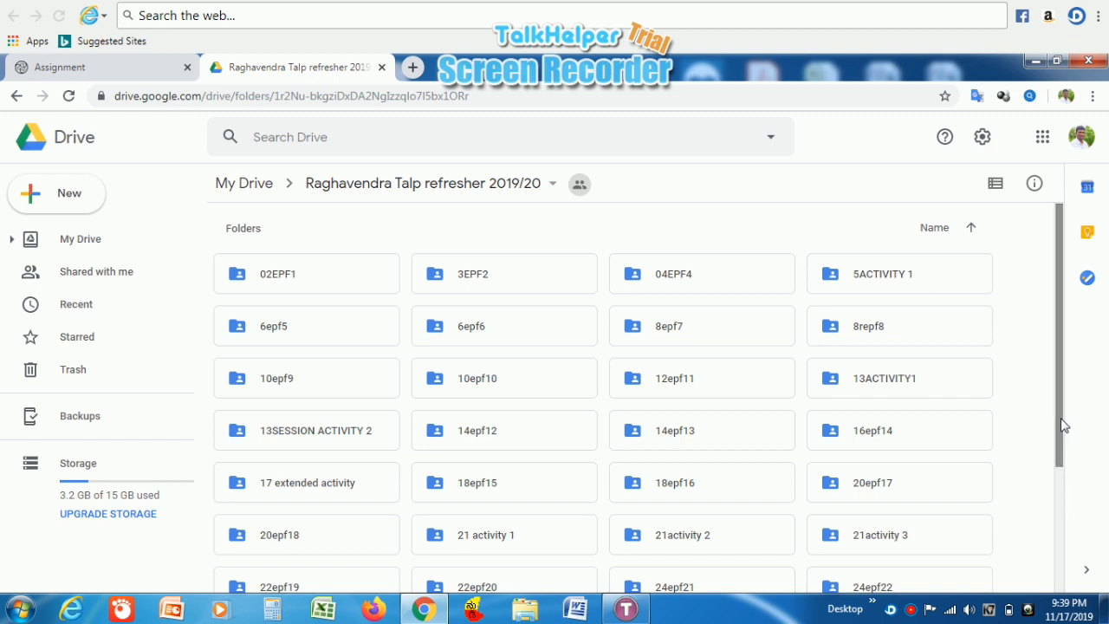
pyautogui.moveTo(1064, 425); pyautogui.dragTo(1058, 422)
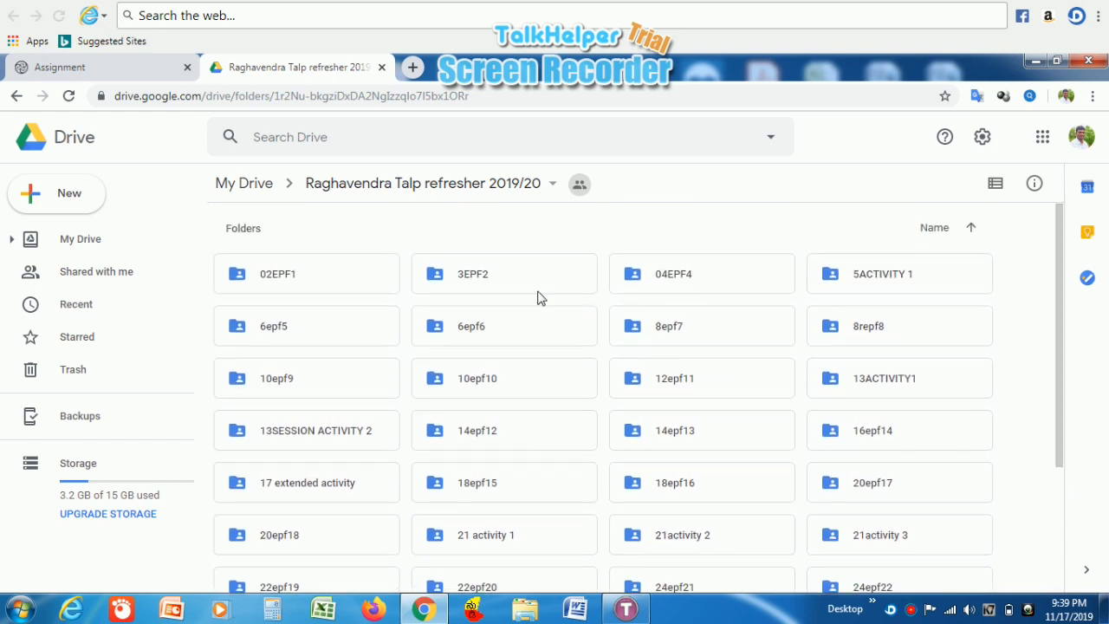
pyautogui.click(354, 286)
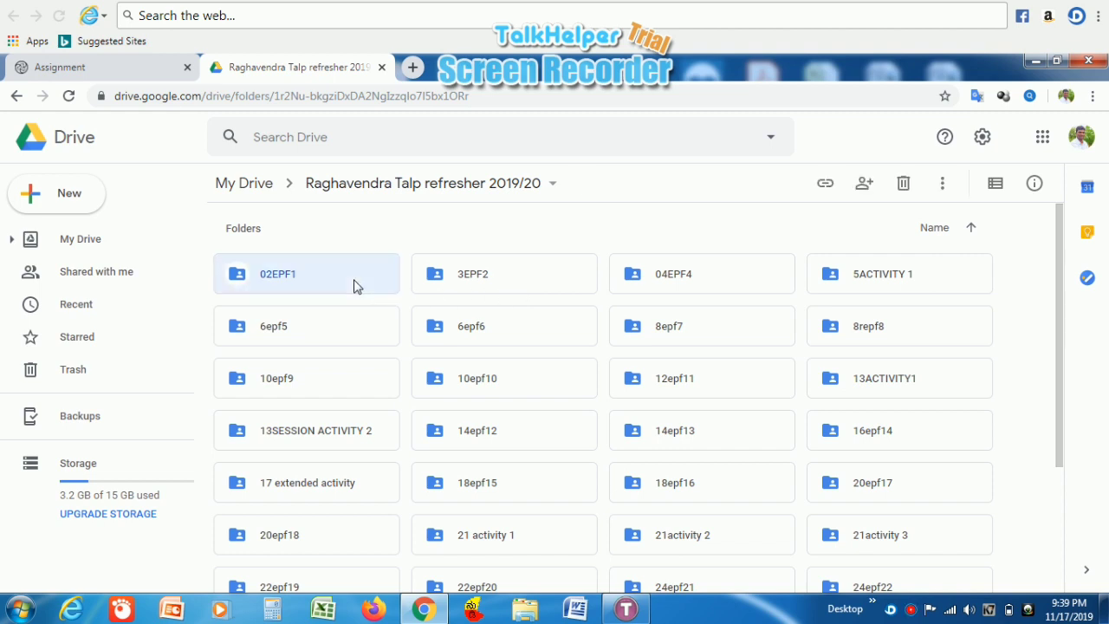
pyautogui.rightClick(354, 286)
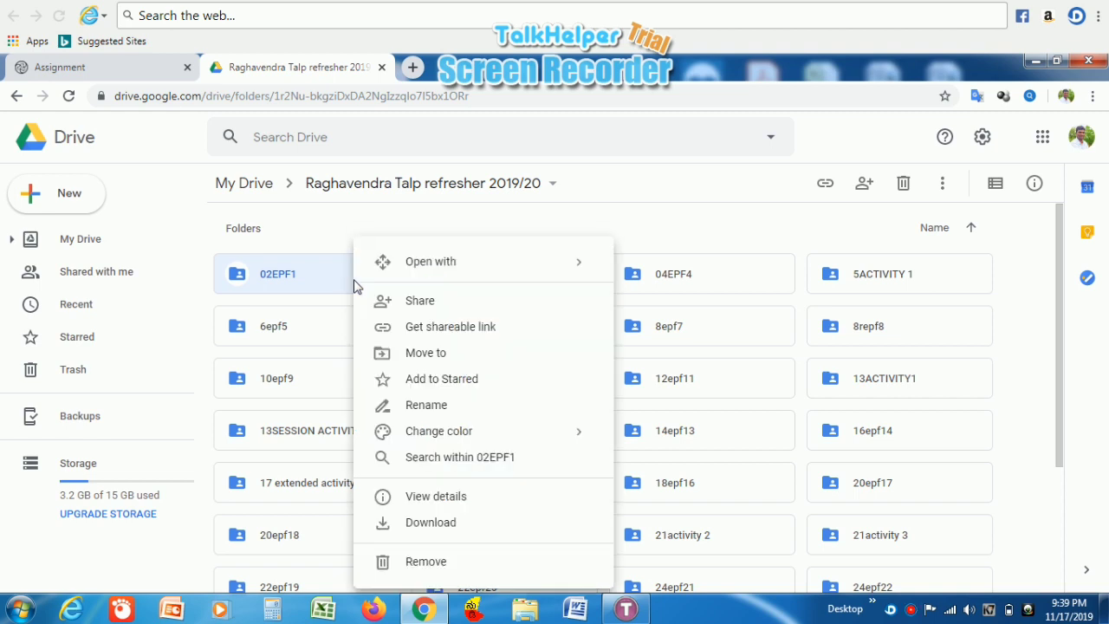
pyautogui.click(443, 332)
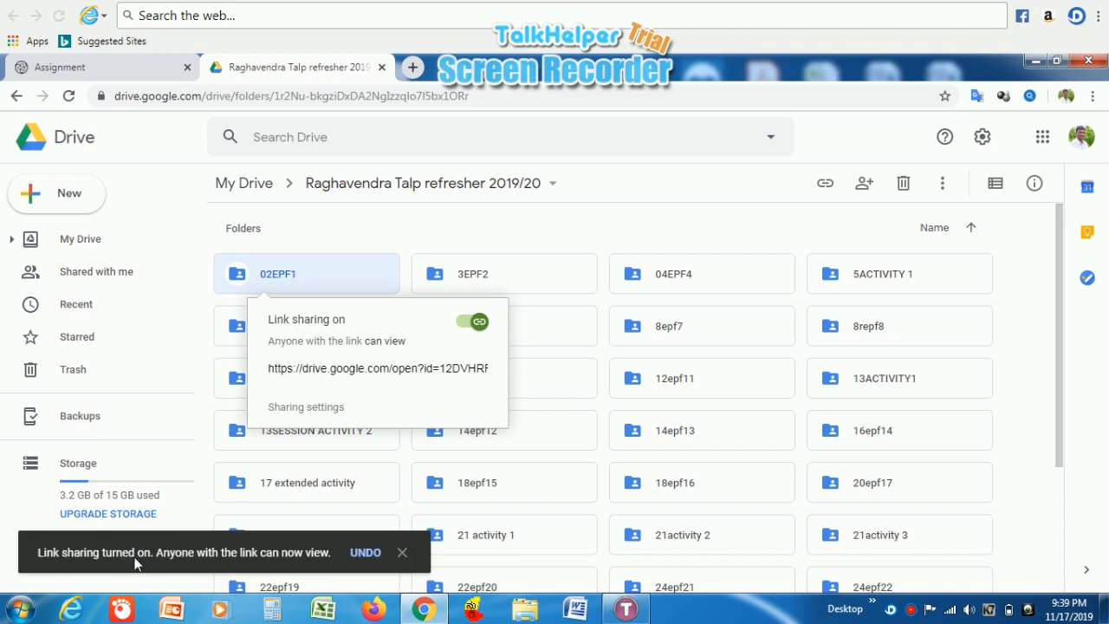
pyautogui.click(247, 540)
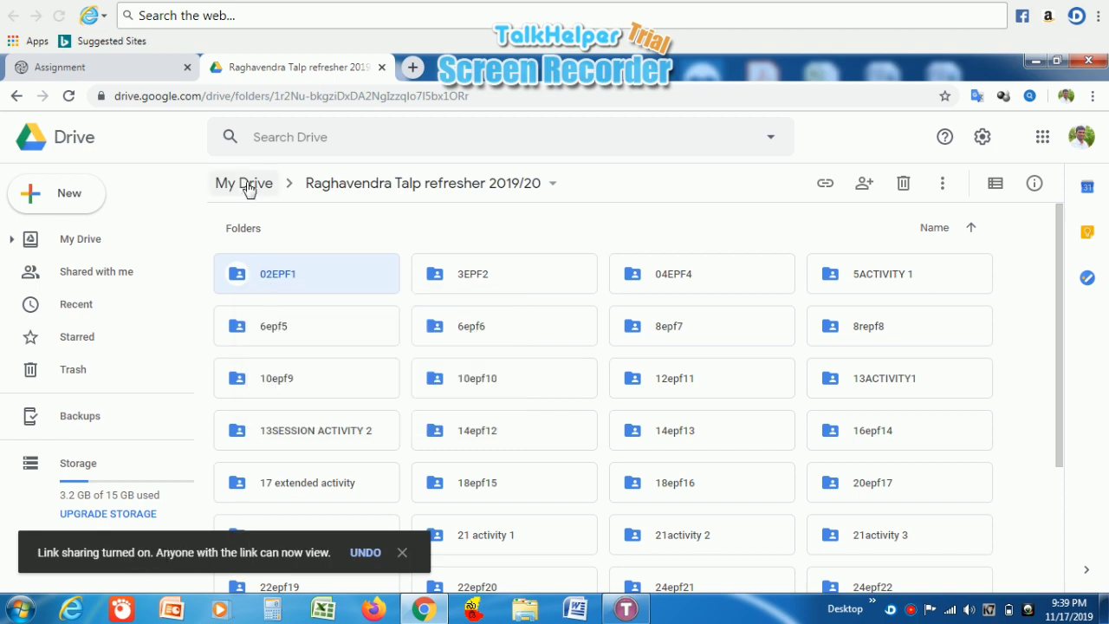
pyautogui.click(147, 73)
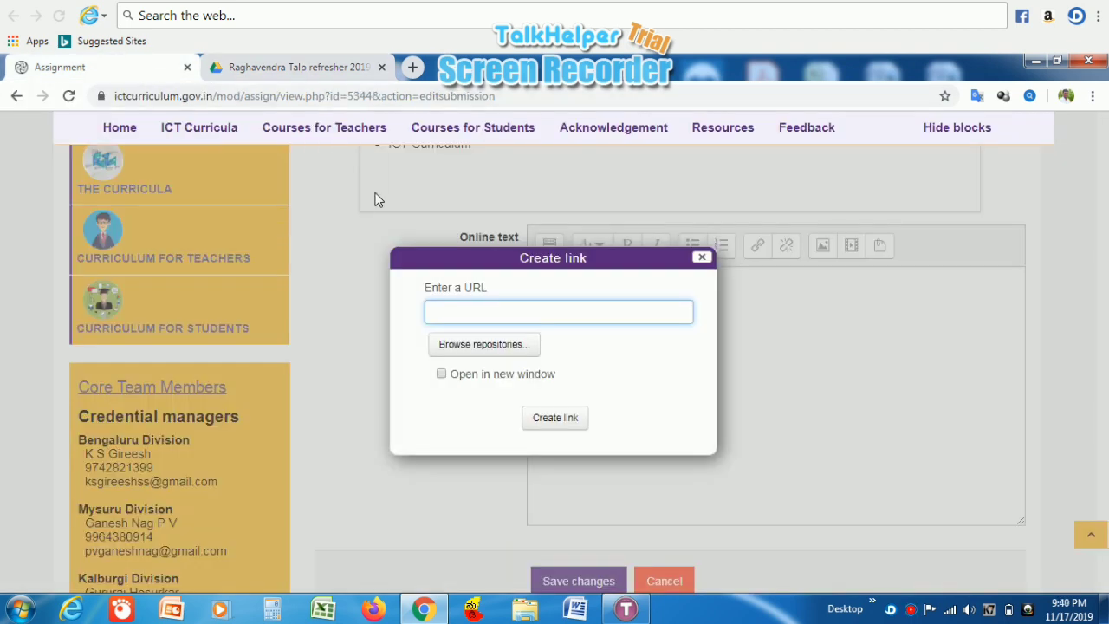
# - Paste the copied Drive link into the URL field and insert it into the online text
pyautogui.rightClick(510, 314)
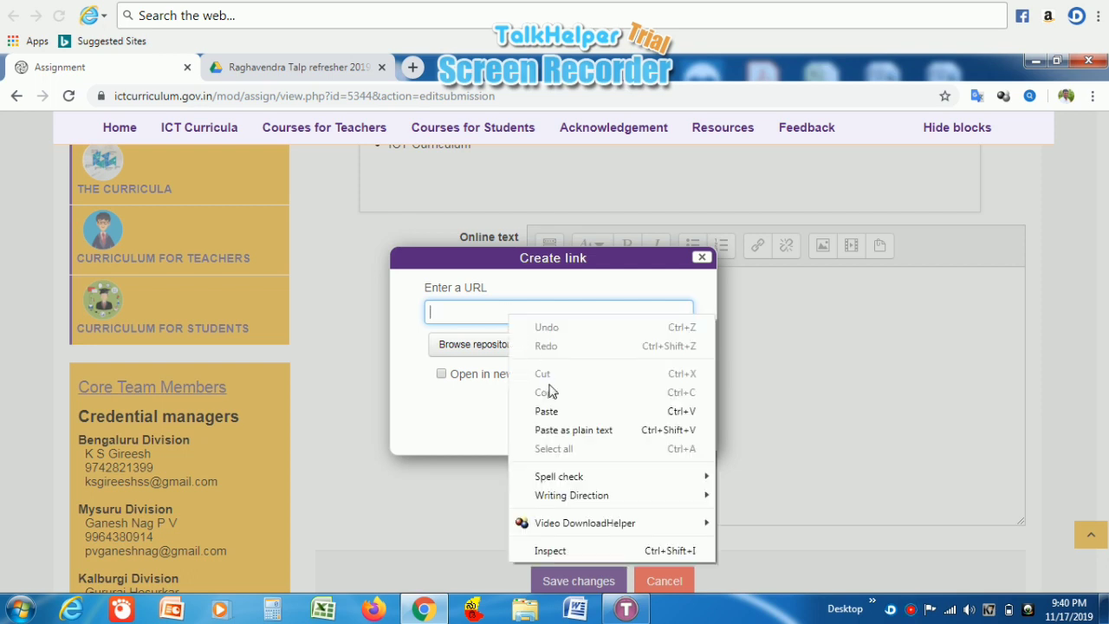
pyautogui.click(547, 411)
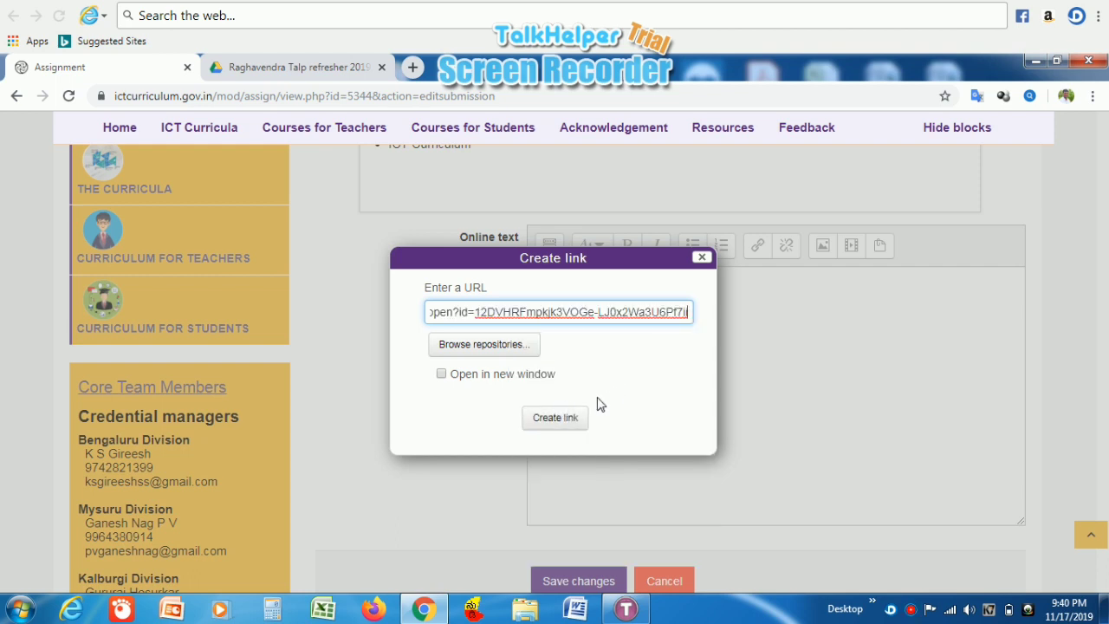
pyautogui.click(559, 419)
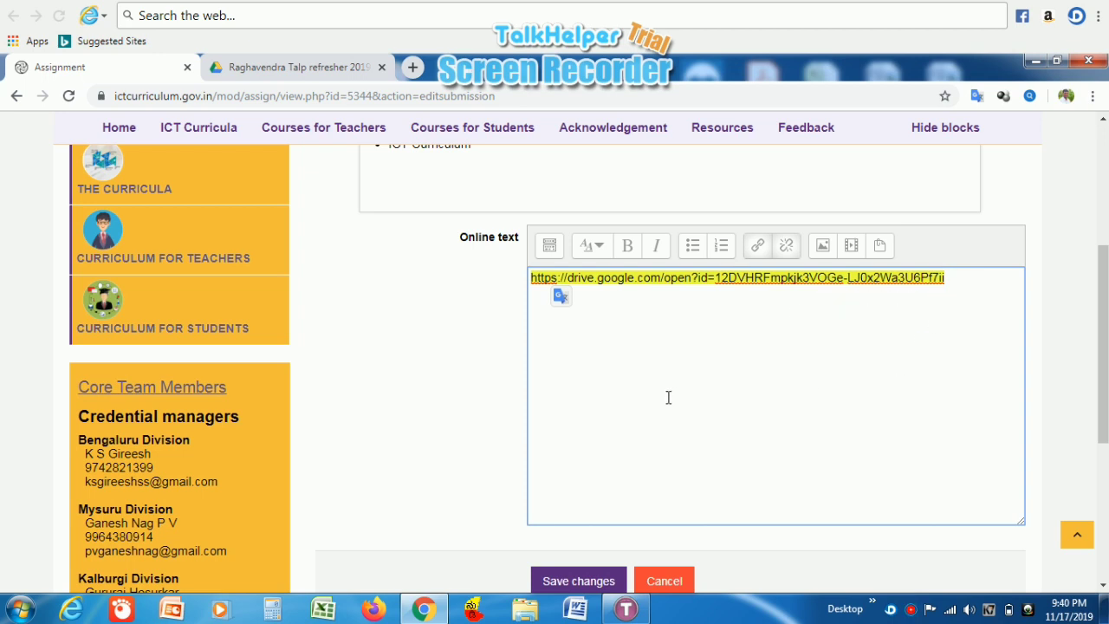
# - Save the online text submission containing the Drive link
pyautogui.click(482, 419)
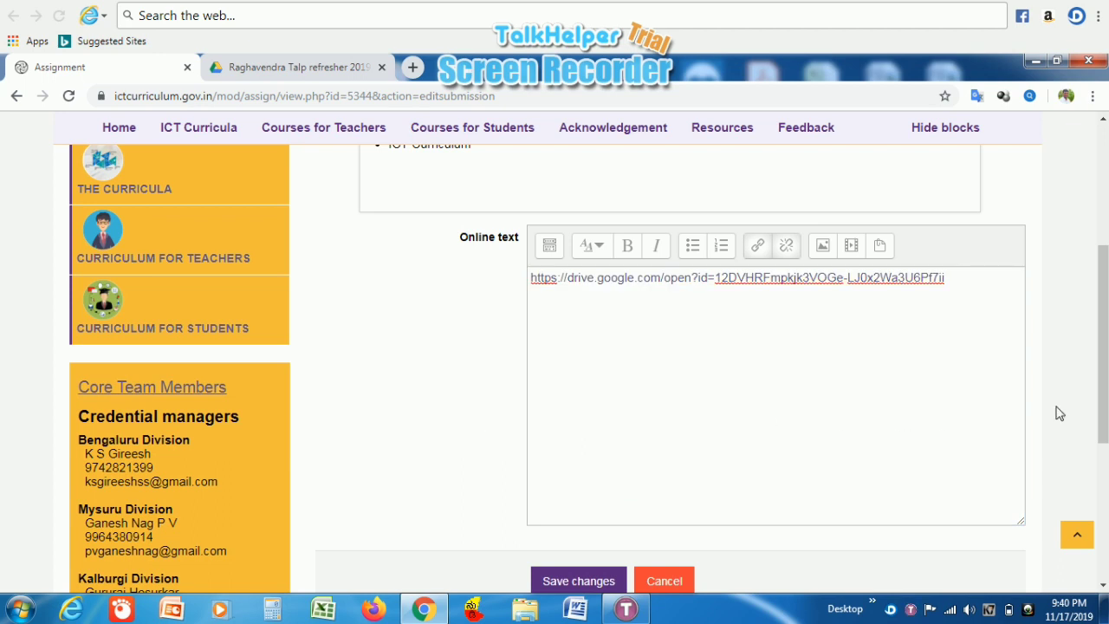
pyautogui.moveTo(1104, 409); pyautogui.dragTo(1104, 438)
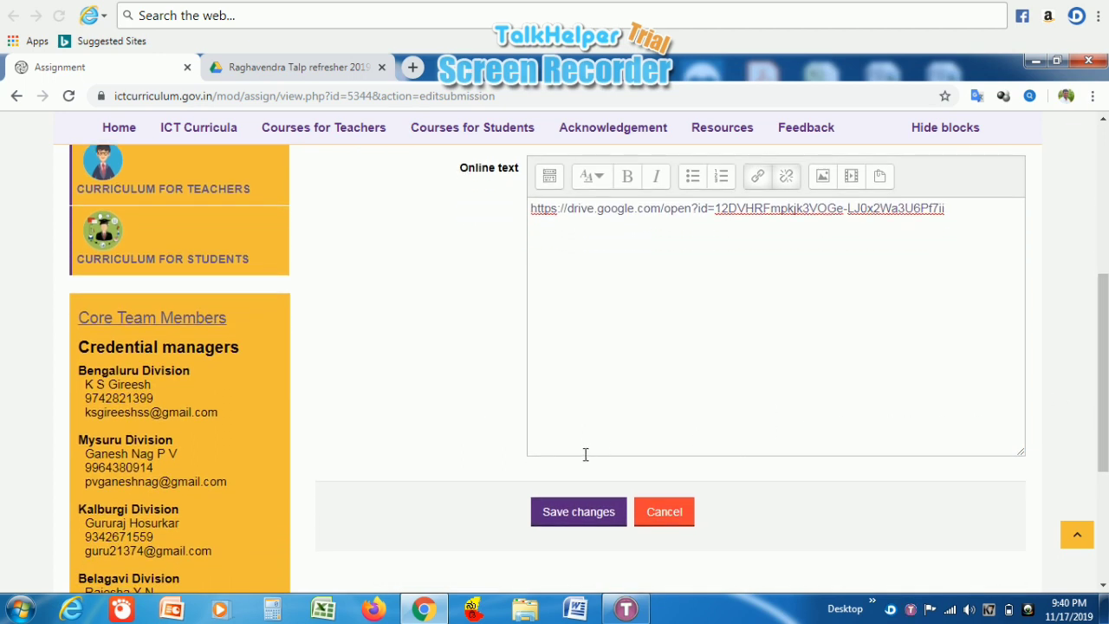
pyautogui.click(584, 513)
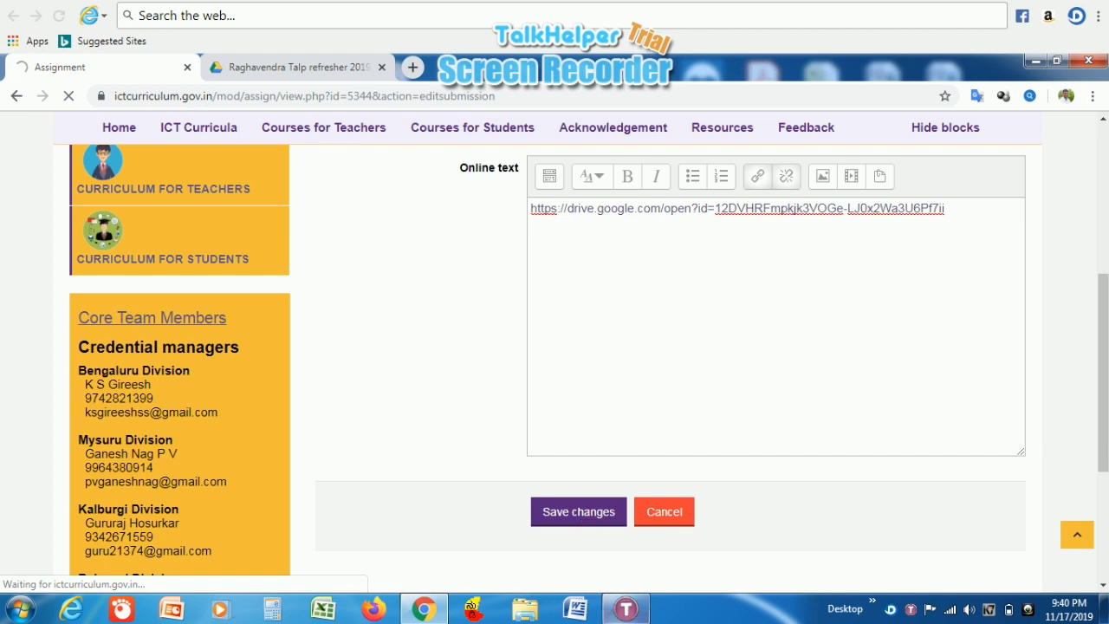
pyautogui.moveTo(624, 611)
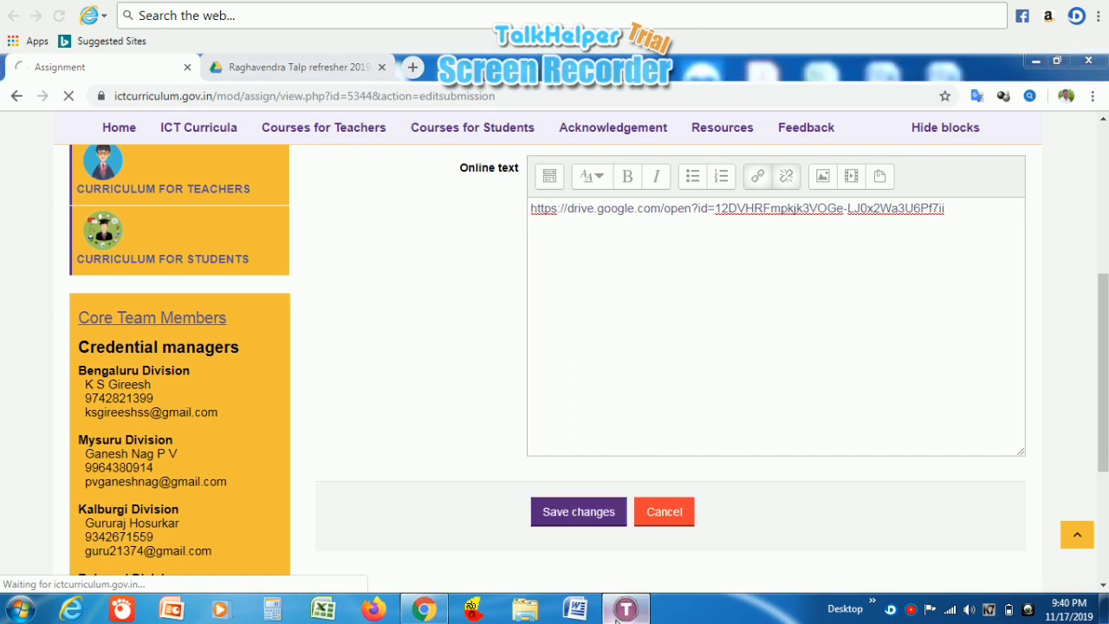
pyautogui.click(622, 612)
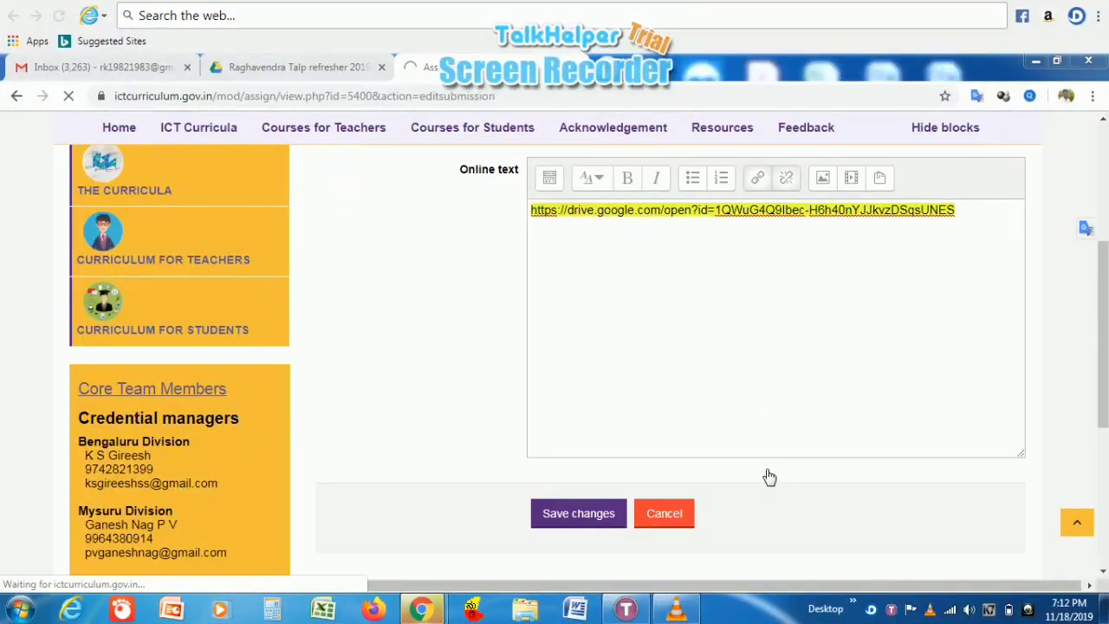
# - Save Session 13's Activity 1 submission with the Drive link until it shows as existing submission data
pyautogui.click(562, 517)
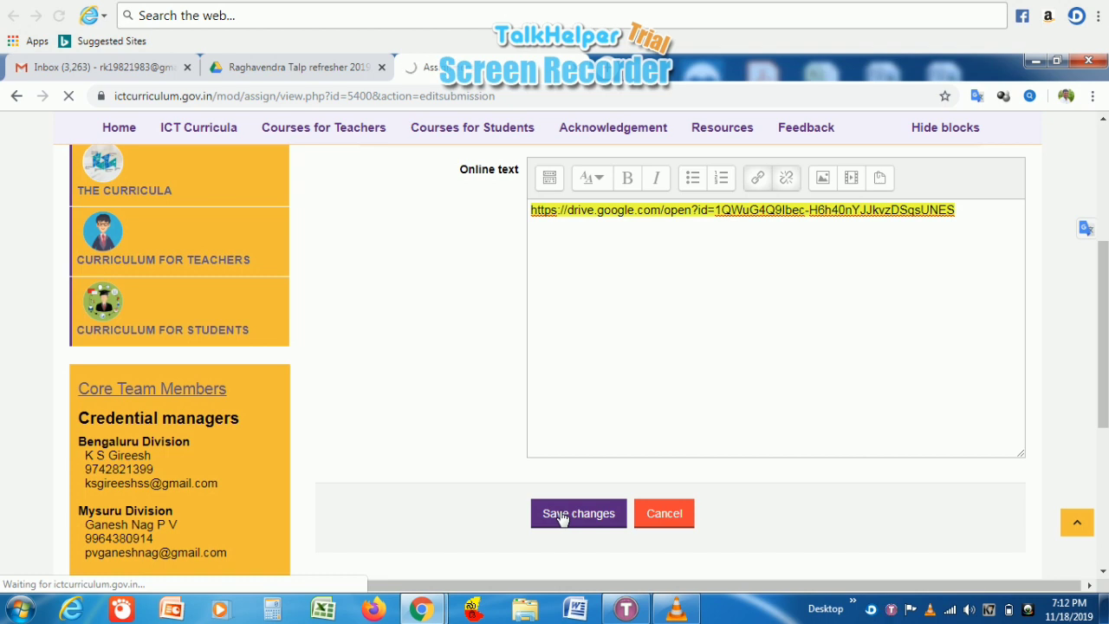
pyautogui.click(624, 611)
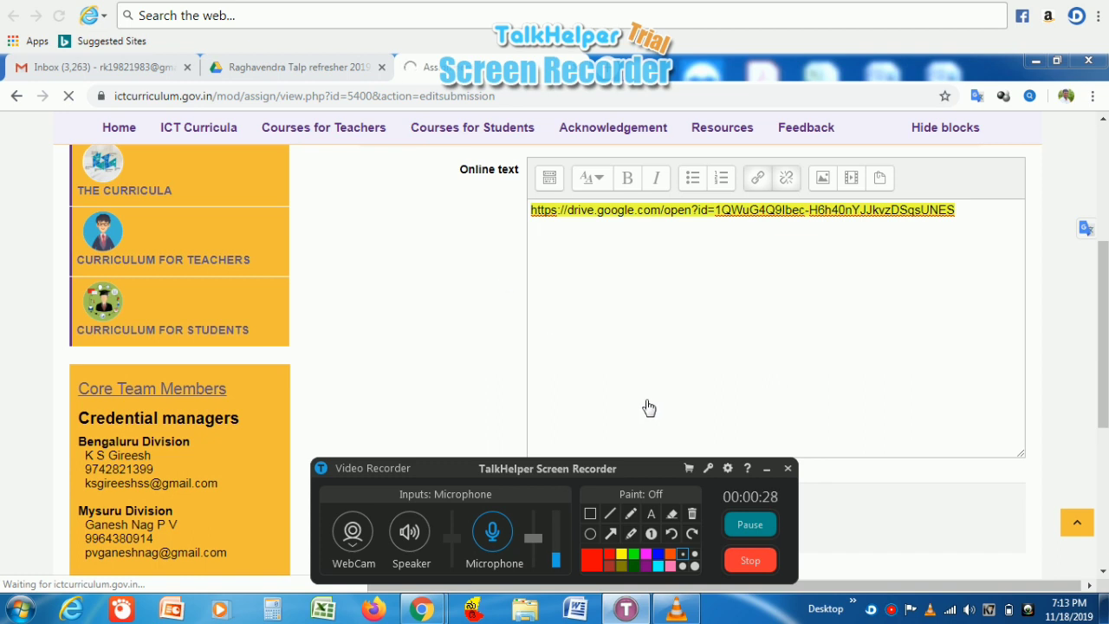
pyautogui.click(744, 526)
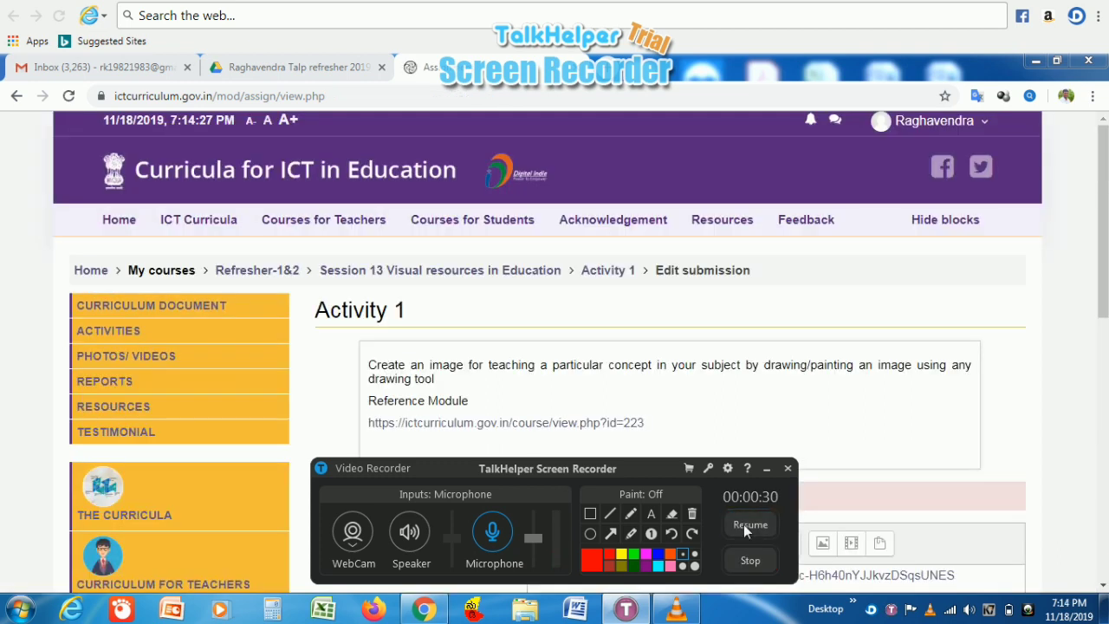
pyautogui.click(744, 524)
pyautogui.click(767, 470)
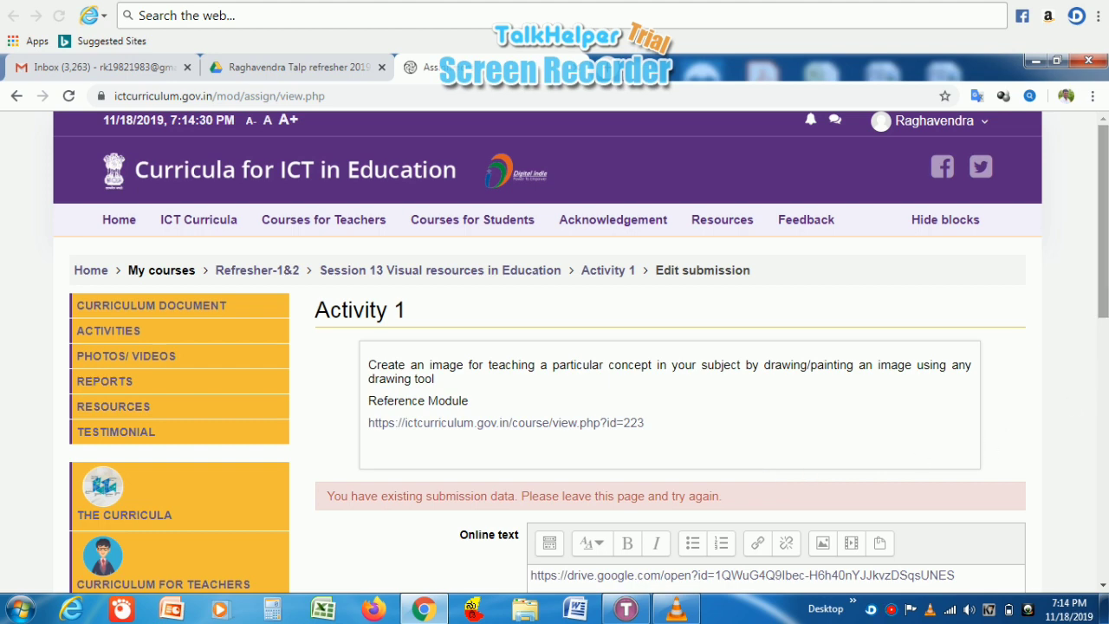
pyautogui.scroll(-3, 1100, 286)
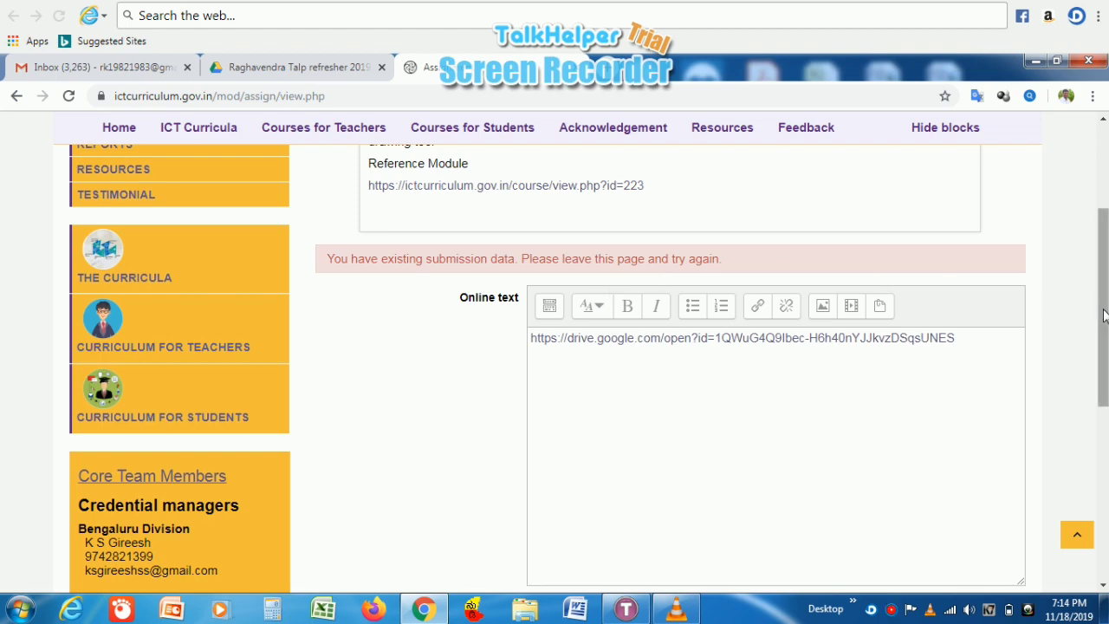
pyautogui.moveTo(1104, 316); pyautogui.dragTo(1097, 364)
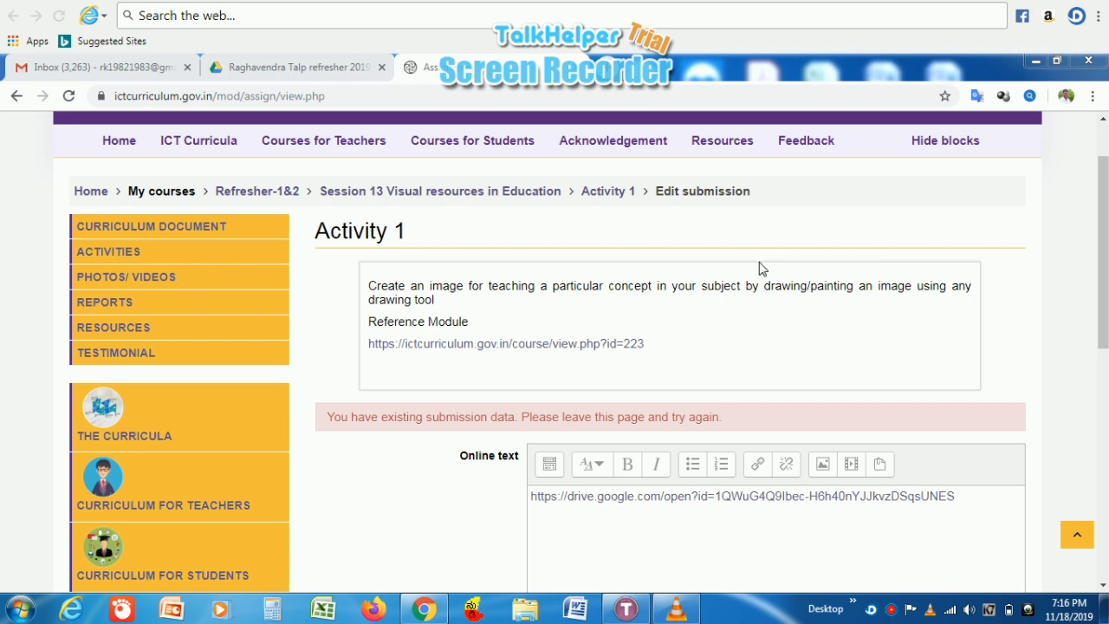
# - Answer the site feedback questions with your e-mail address as Main ID plus feedback, and submit
pyautogui.click(814, 148)
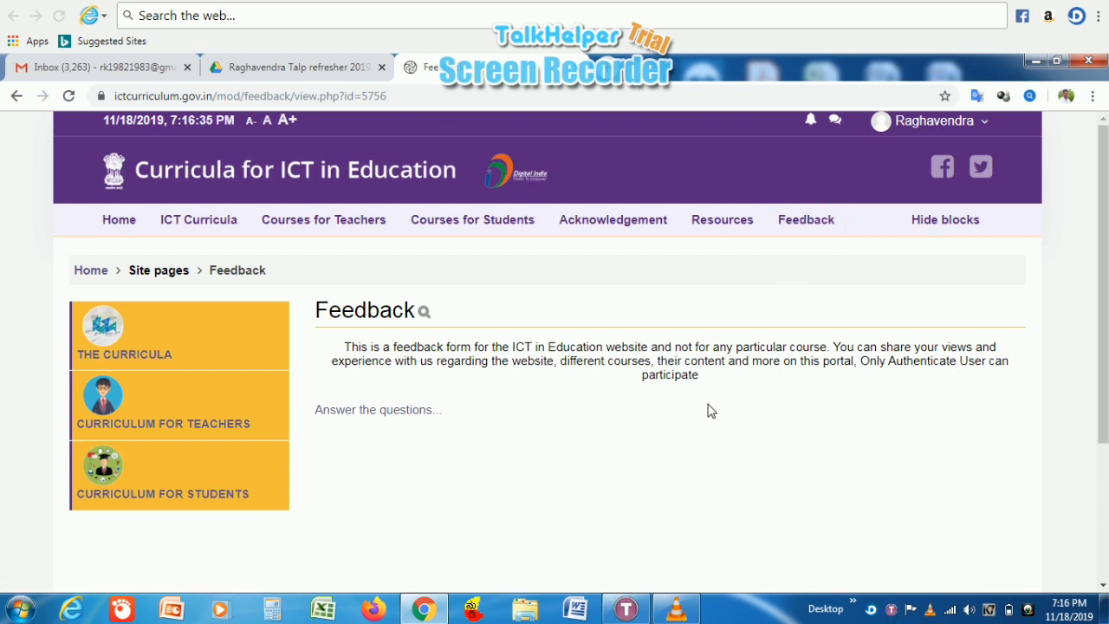
pyautogui.click(404, 412)
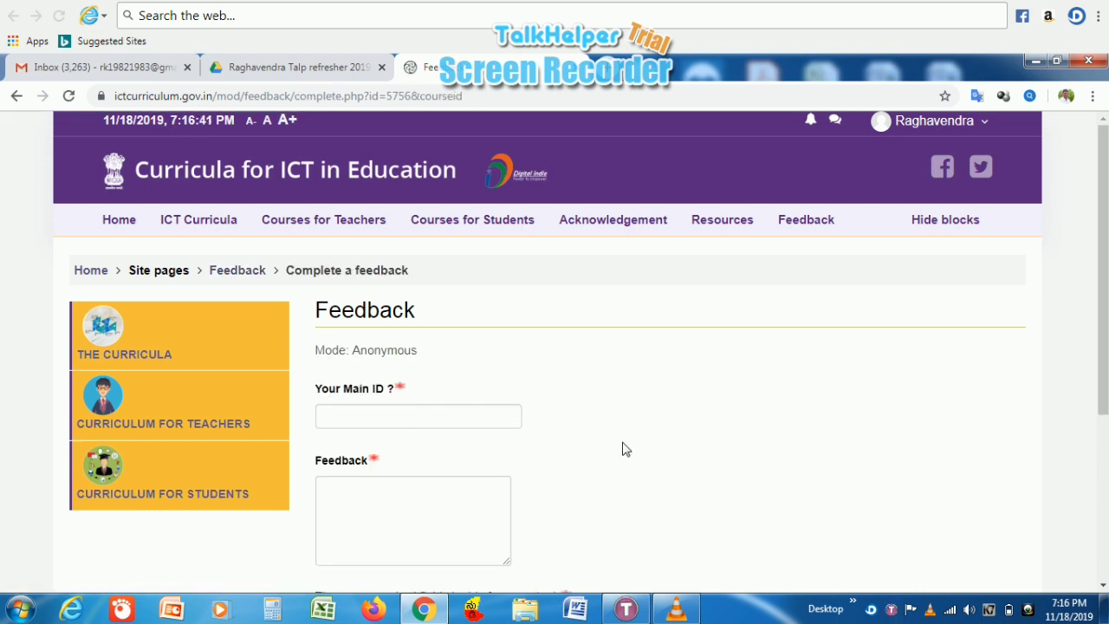
pyautogui.scroll(-2, 622, 449)
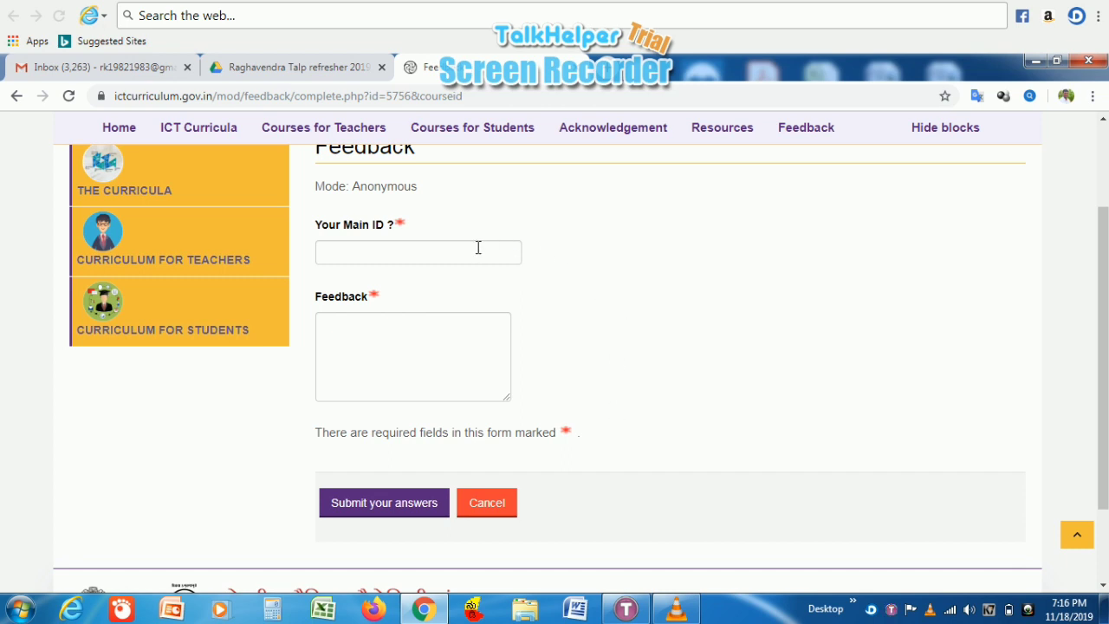
pyautogui.click(434, 256)
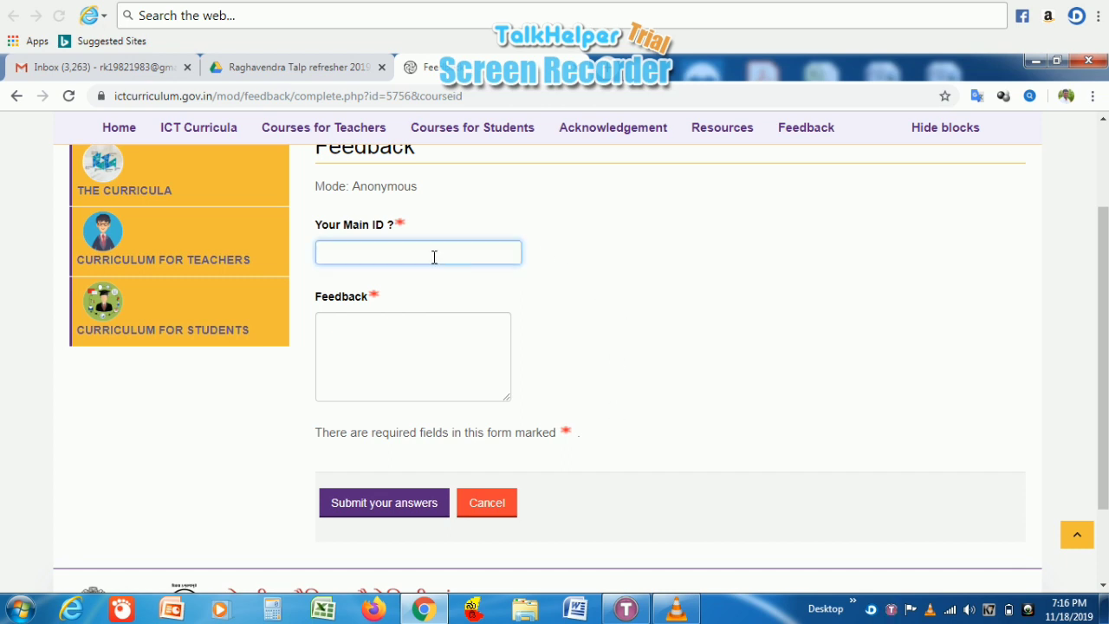
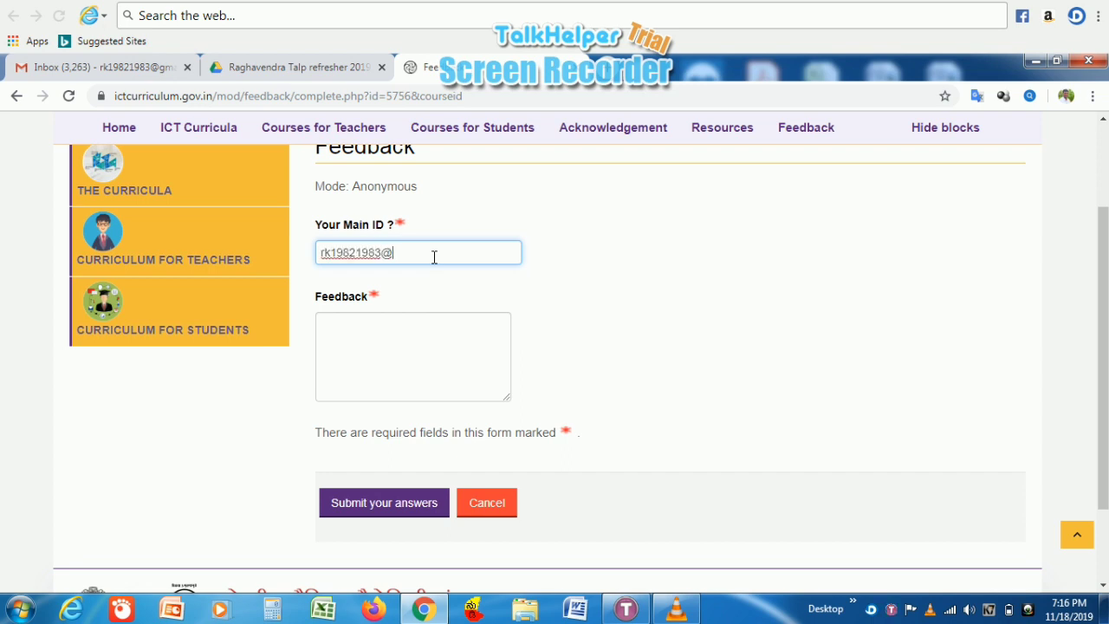
pyautogui.click(431, 349)
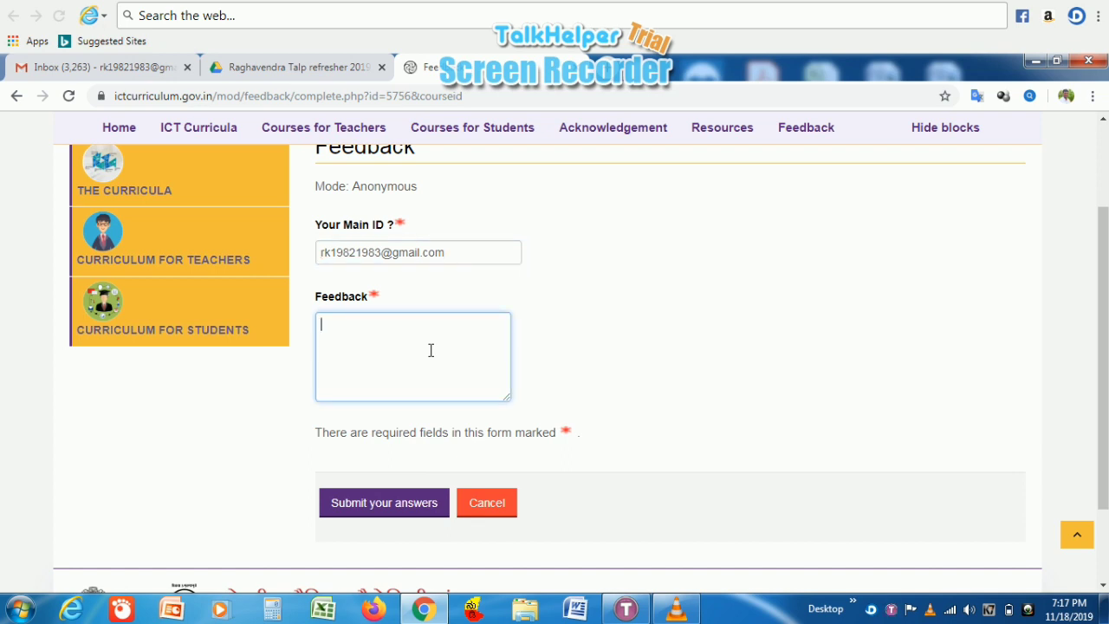
pyautogui.click(626, 609)
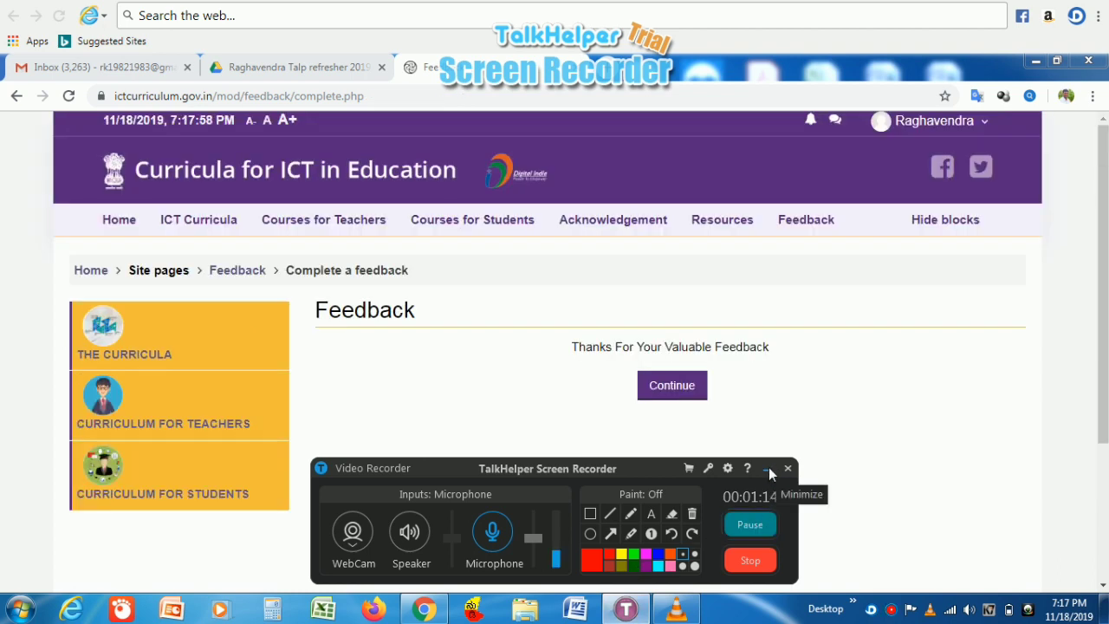
# - Move from the feedback thank-you message back to the main Feedback page
pyautogui.click(768, 470)
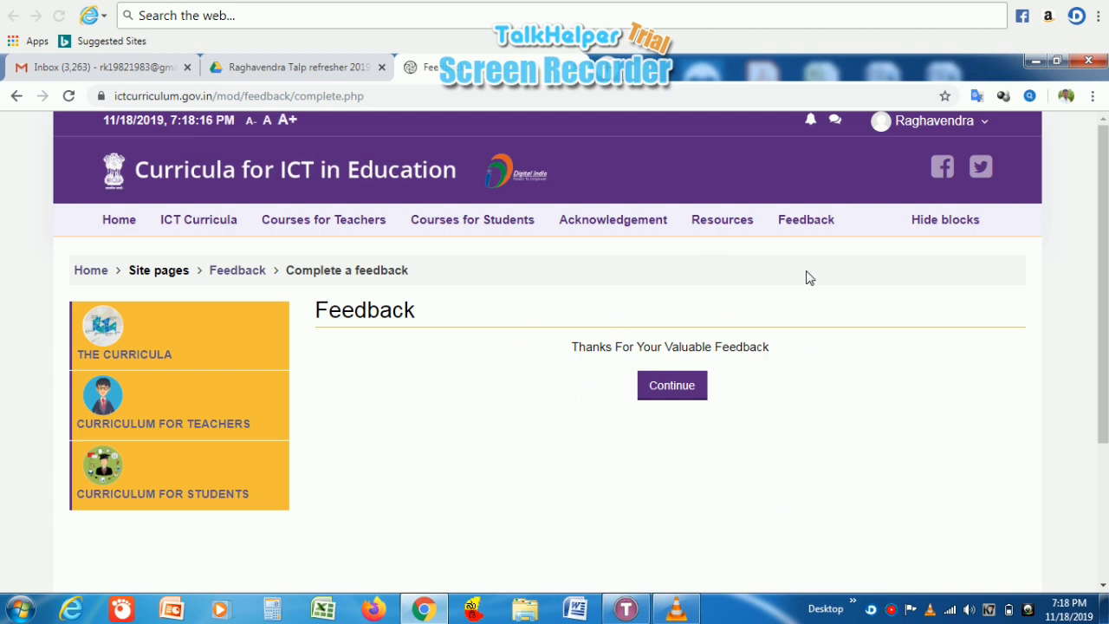
pyautogui.click(807, 230)
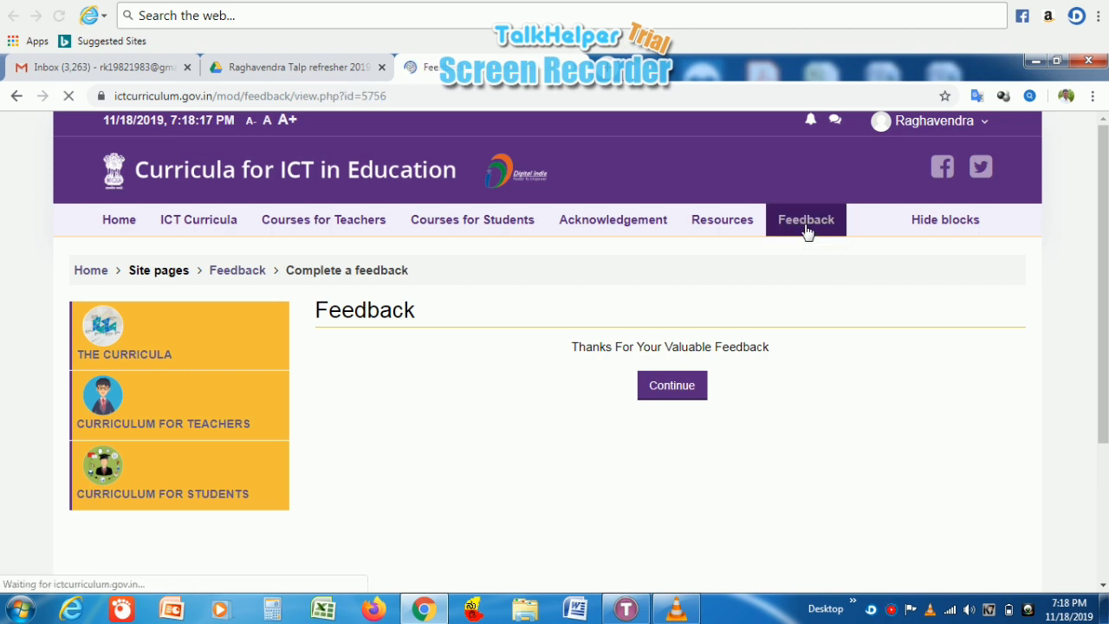